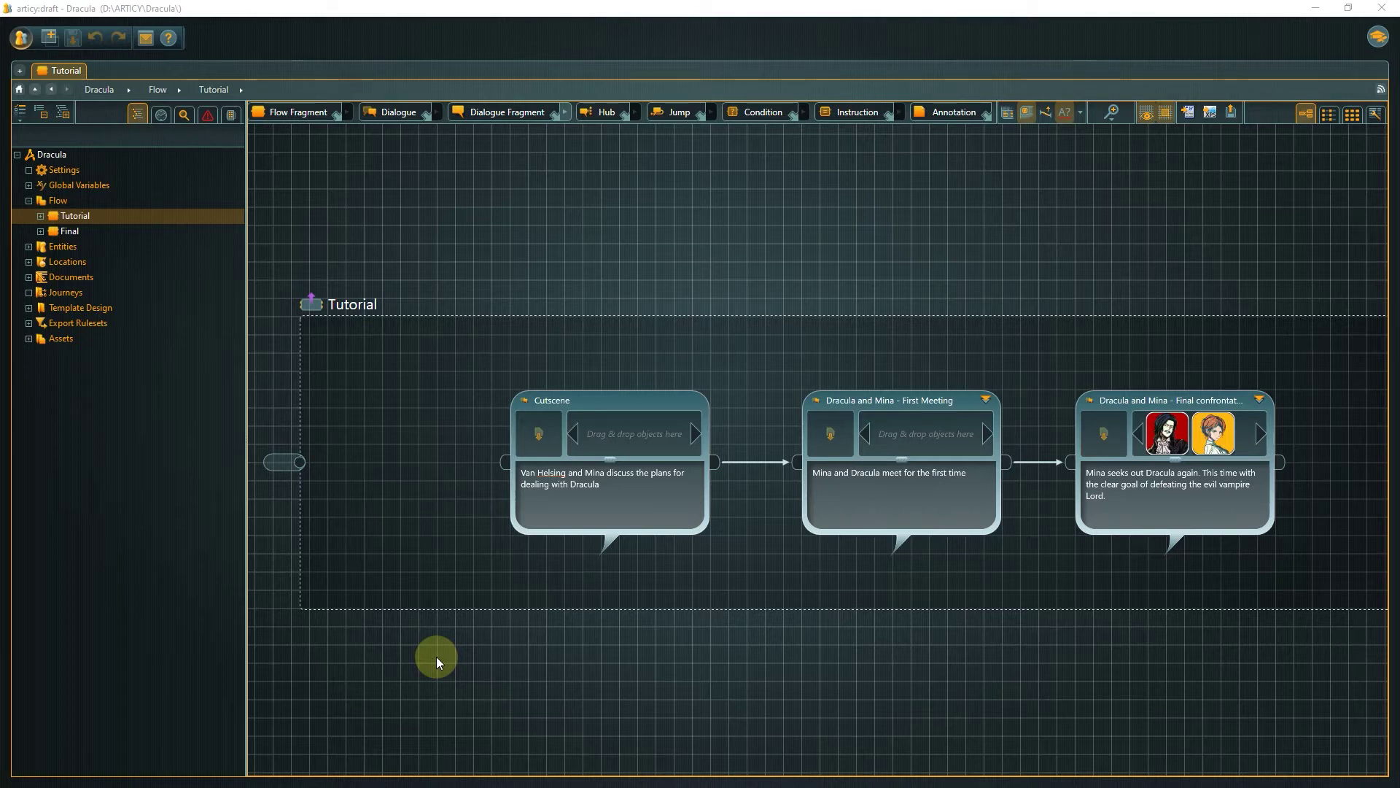
Step: Delete the Cutscene→First Meeting and First Meeting→Final confrontation connections
{"action": "left_click", "coordinate": [753, 462]}
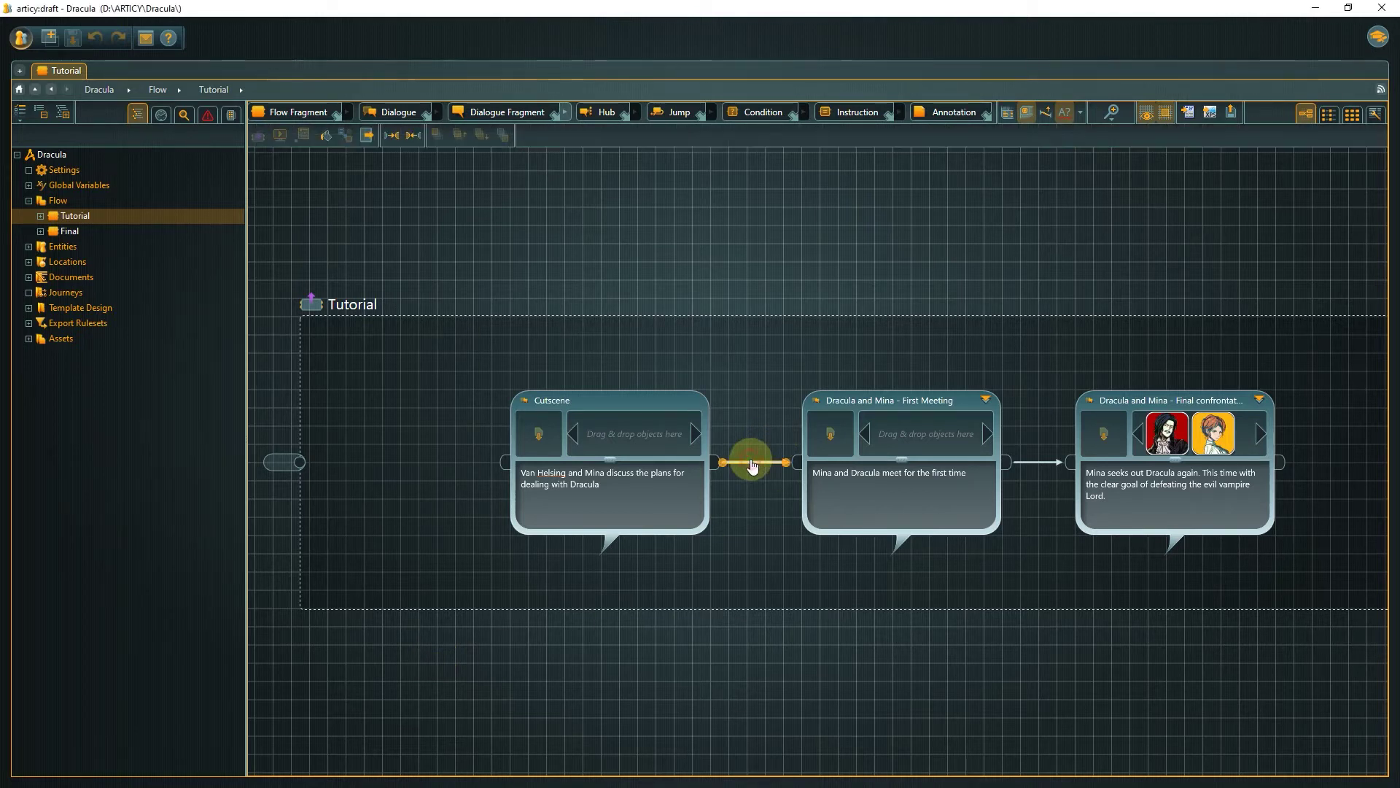
{"action": "key", "text": "Delete"}
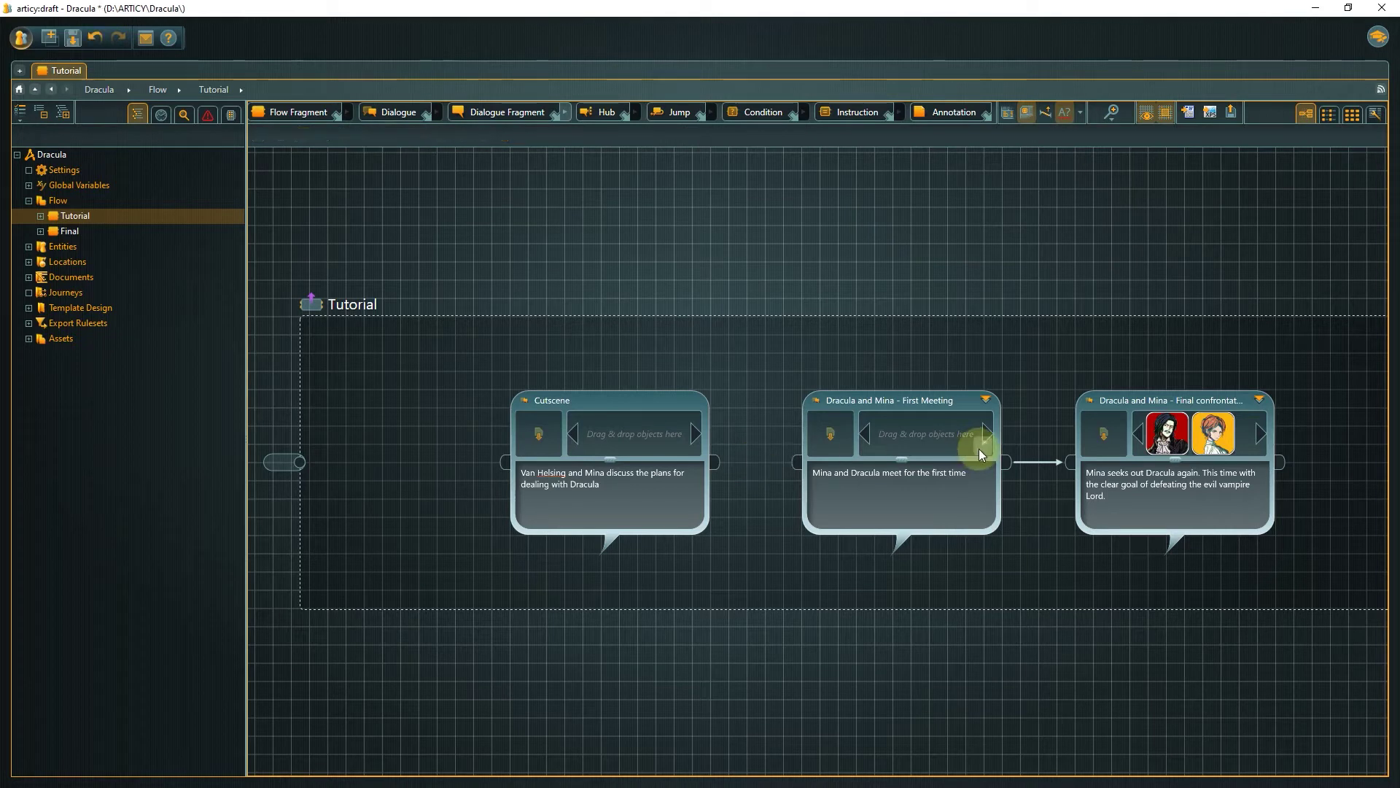
{"action": "left_click", "coordinate": [1021, 463]}
{"action": "key", "text": "Delete"}
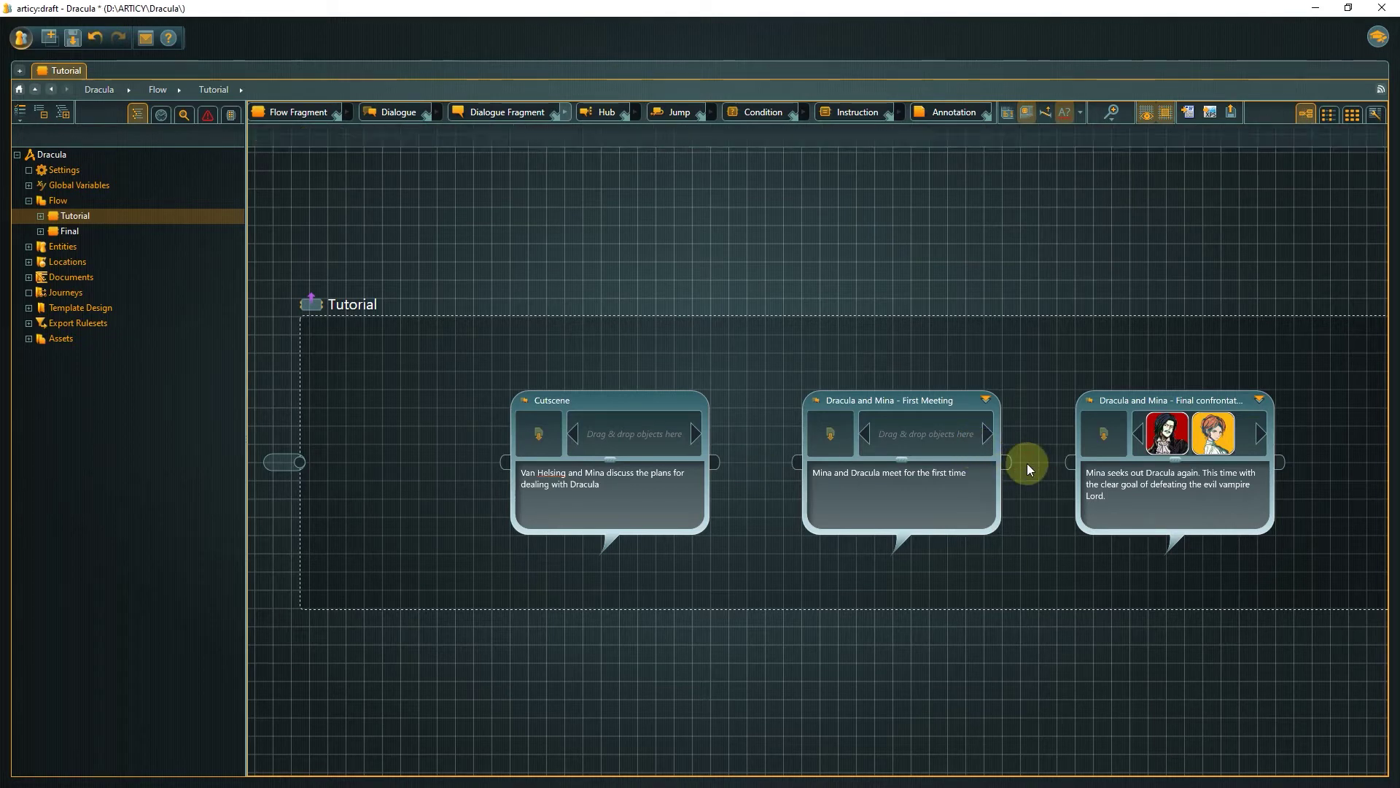
Step: Move First Meeting left of Cutscene and link First Meeting→Cutscene→Final confrontation
{"action": "left_click_drag", "start_coordinate": [918, 401], "coordinate": [608, 237]}
{"action": "left_click_drag", "start_coordinate": [610, 403], "coordinate": [917, 397]}
{"action": "left_click_drag", "start_coordinate": [582, 243], "coordinate": [651, 396]}
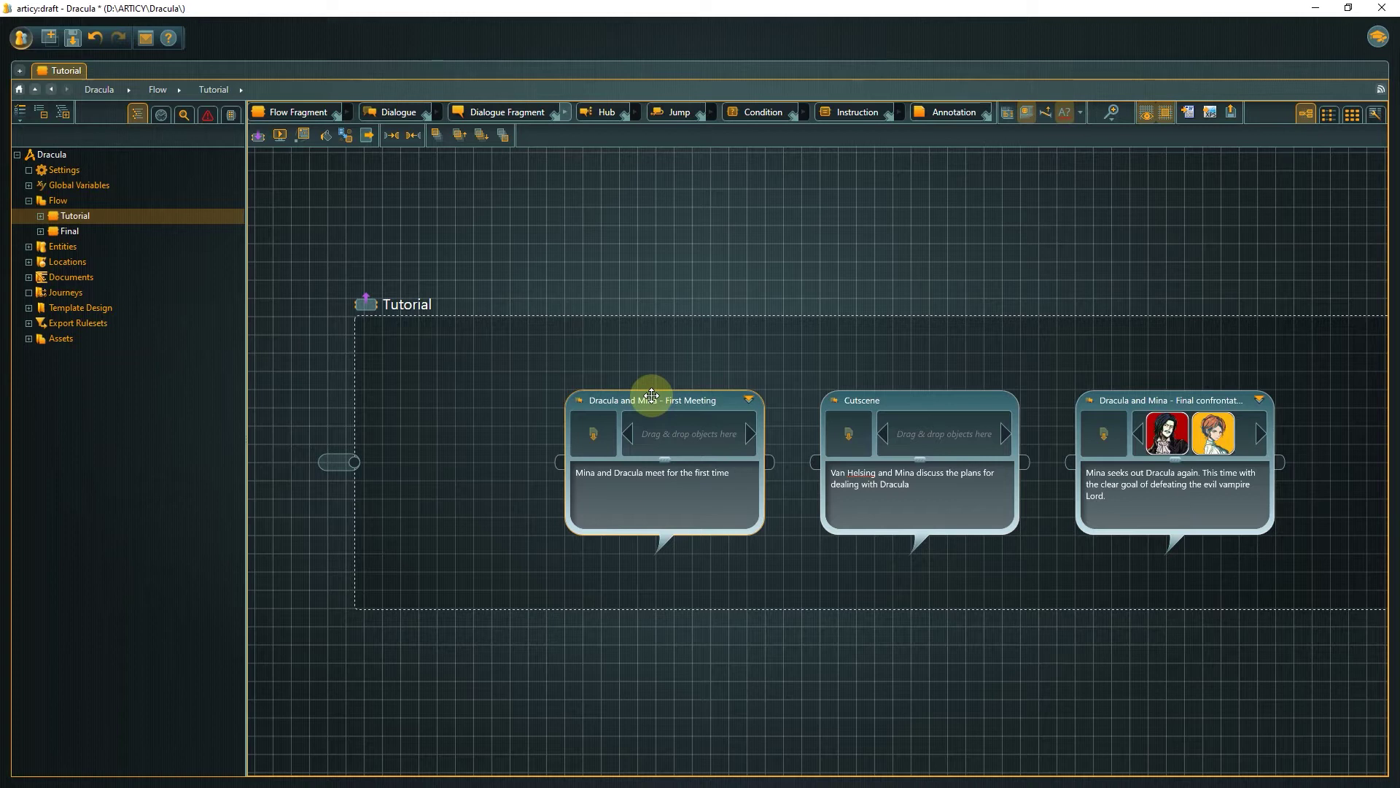
{"action": "left_click_drag", "start_coordinate": [771, 461], "coordinate": [818, 465]}
{"action": "left_click_drag", "start_coordinate": [1028, 461], "coordinate": [1072, 464]}
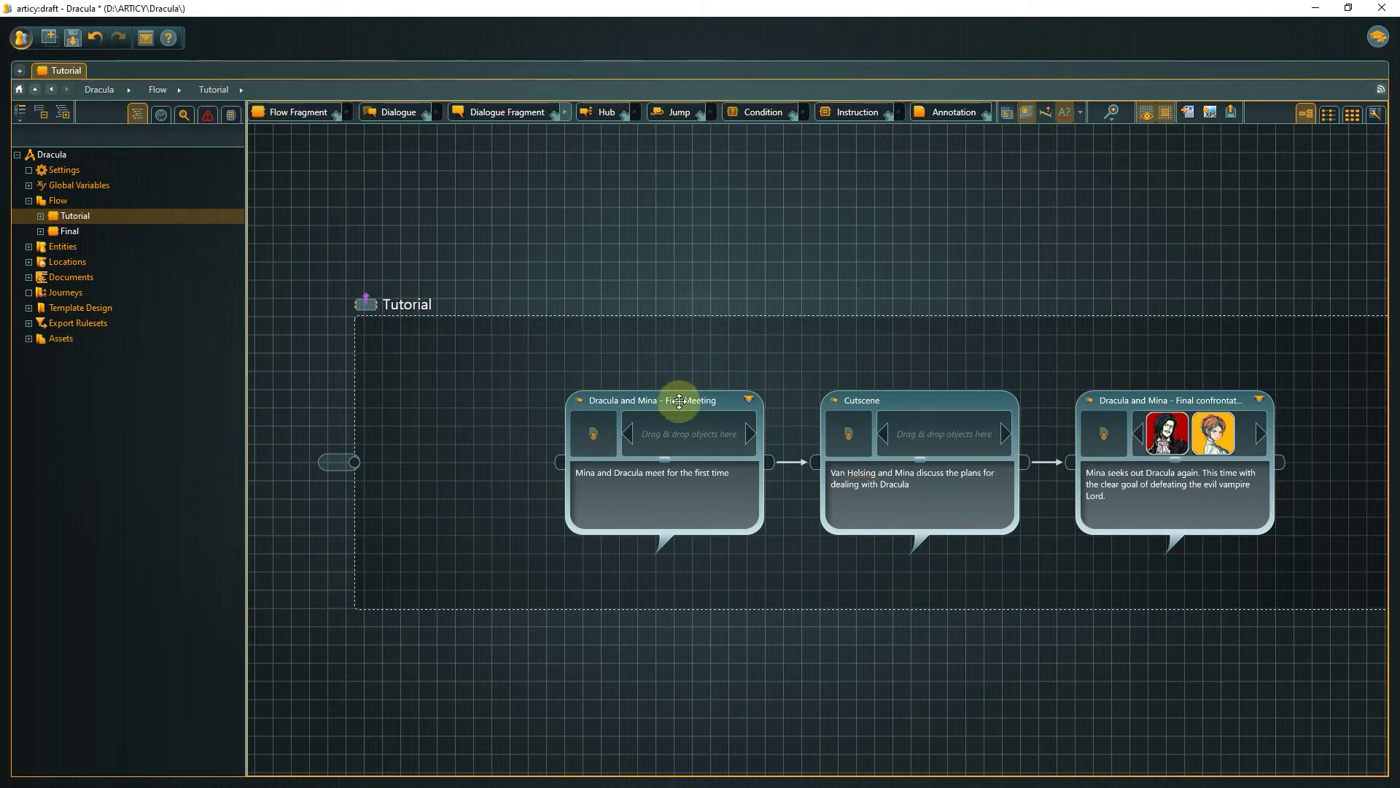
Step: Start a presentation from the First Meeting fragment via its context menu
{"action": "left_click", "coordinate": [677, 401]}
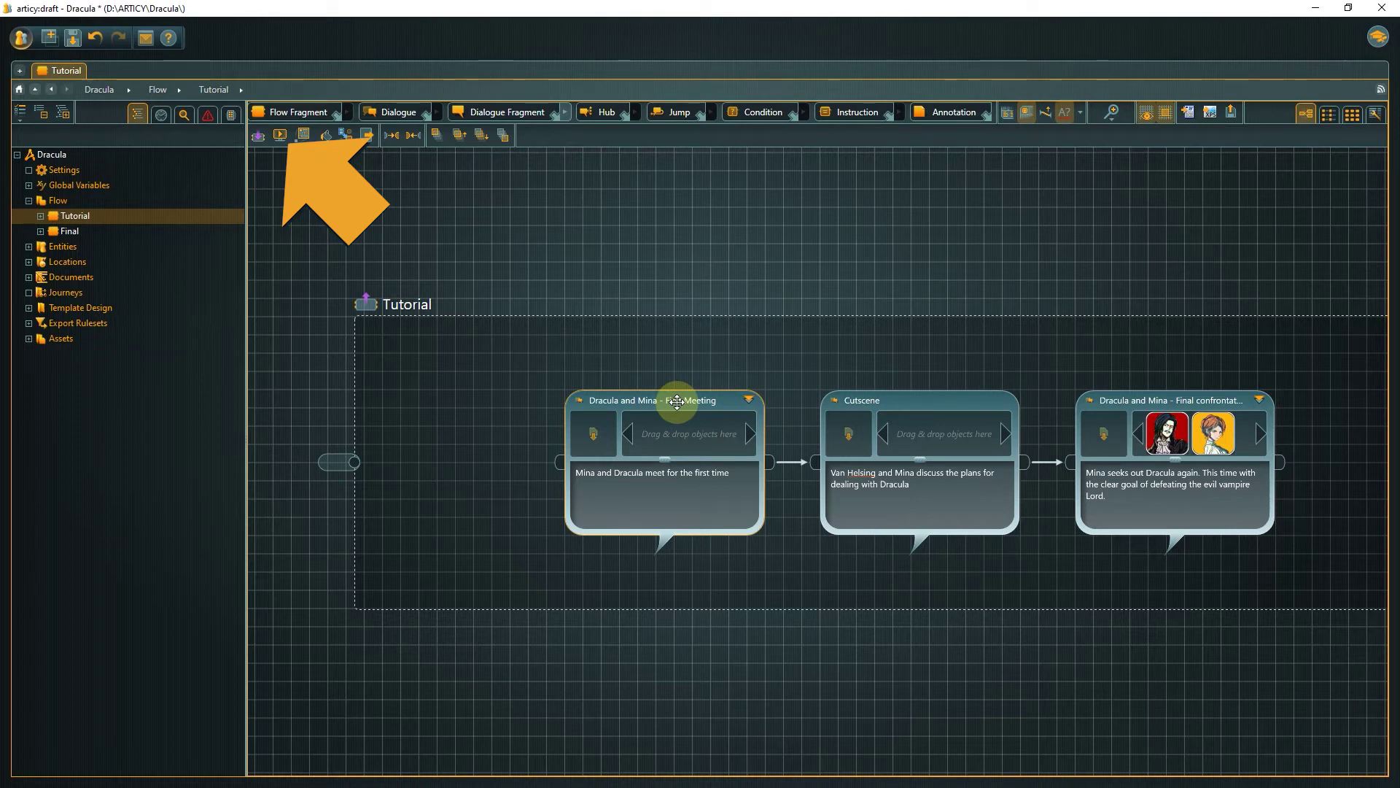
{"action": "right_click", "coordinate": [677, 401]}
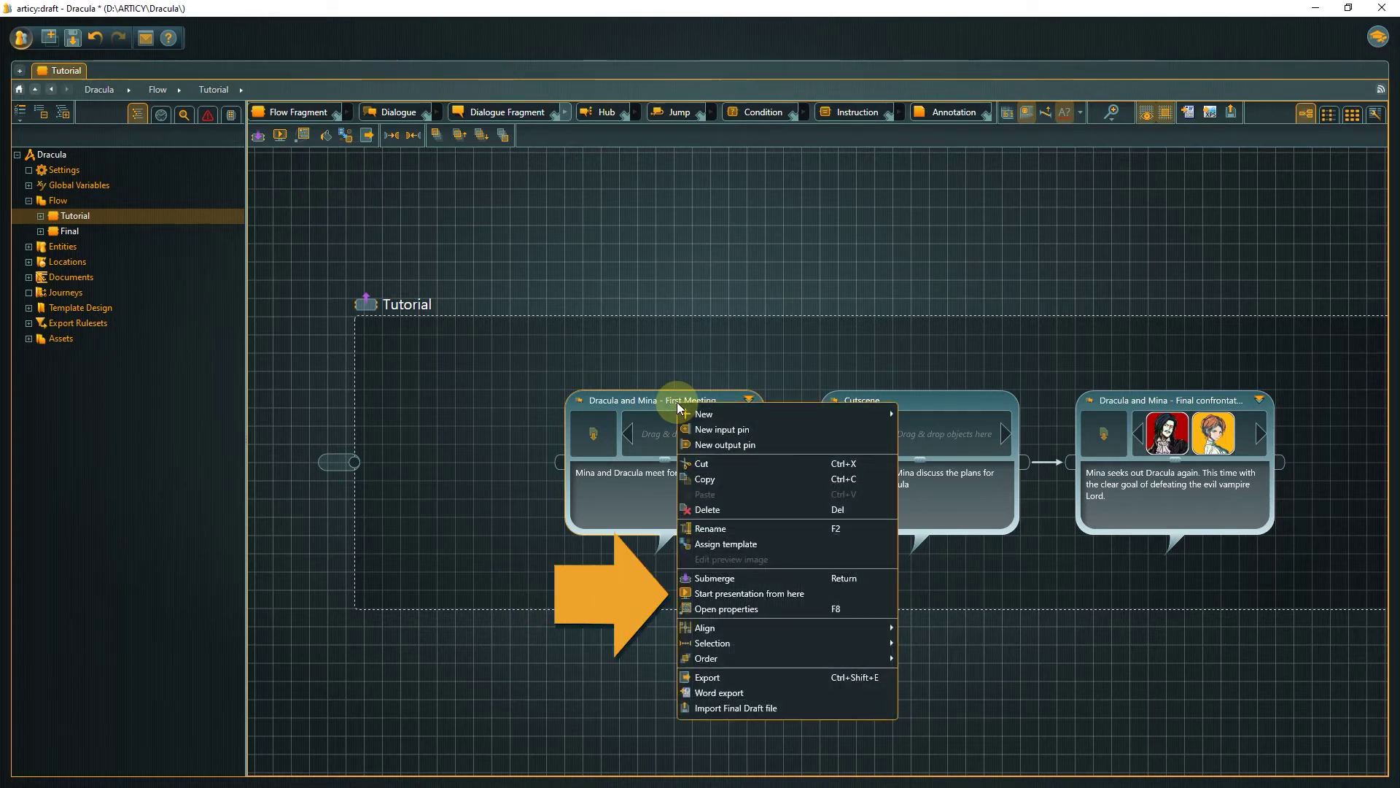
{"action": "left_click", "coordinate": [759, 593]}
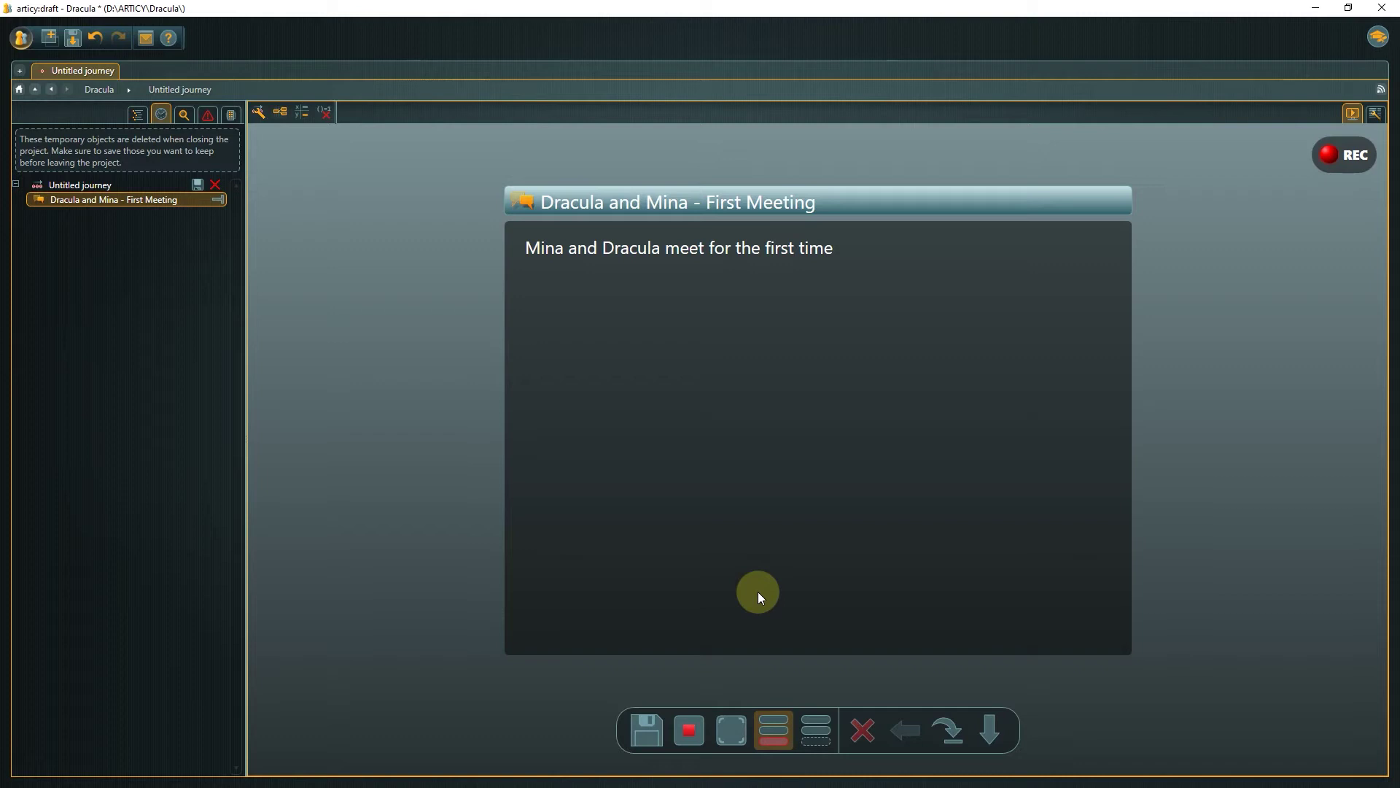
{"action": "left_click", "coordinate": [759, 592]}
{"action": "left_click", "coordinate": [693, 725]}
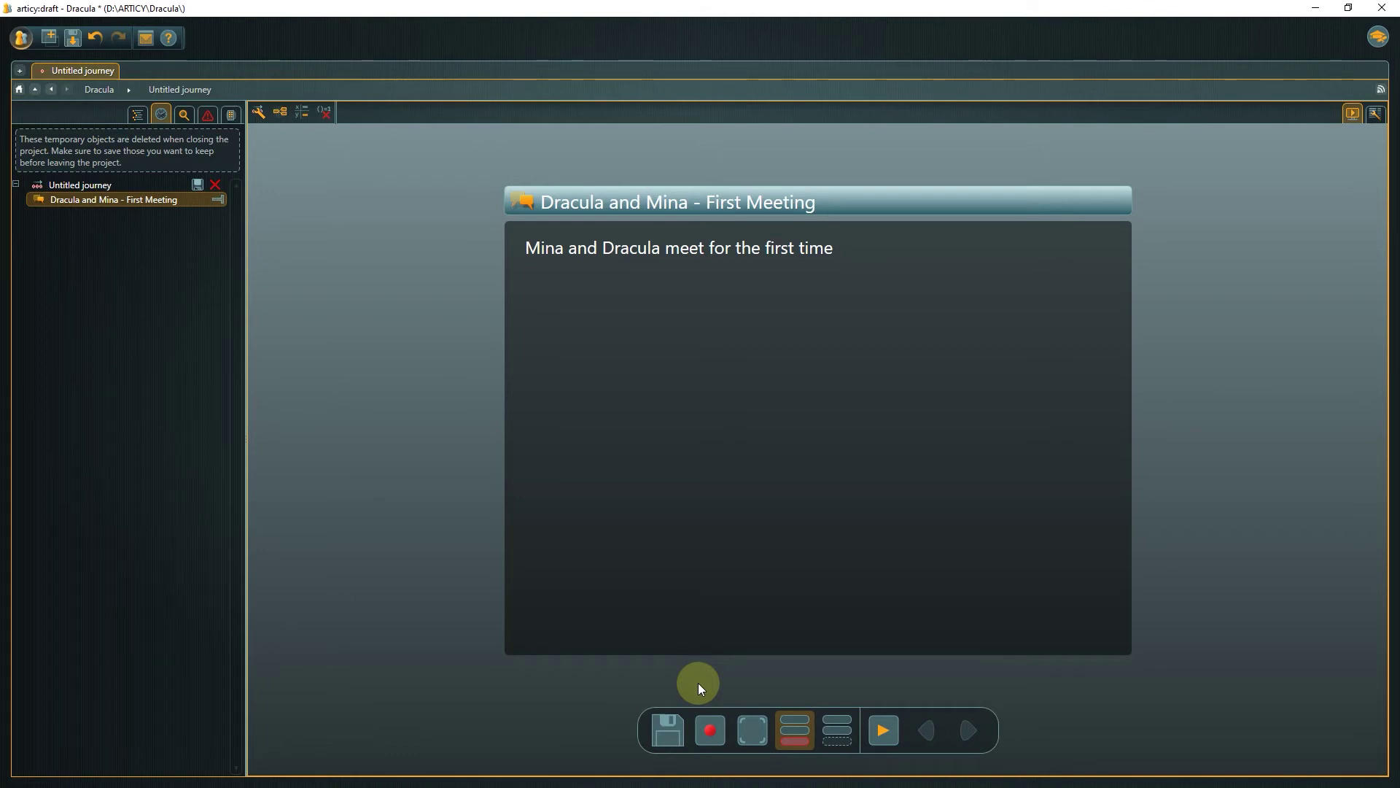
{"action": "left_click", "coordinate": [709, 720]}
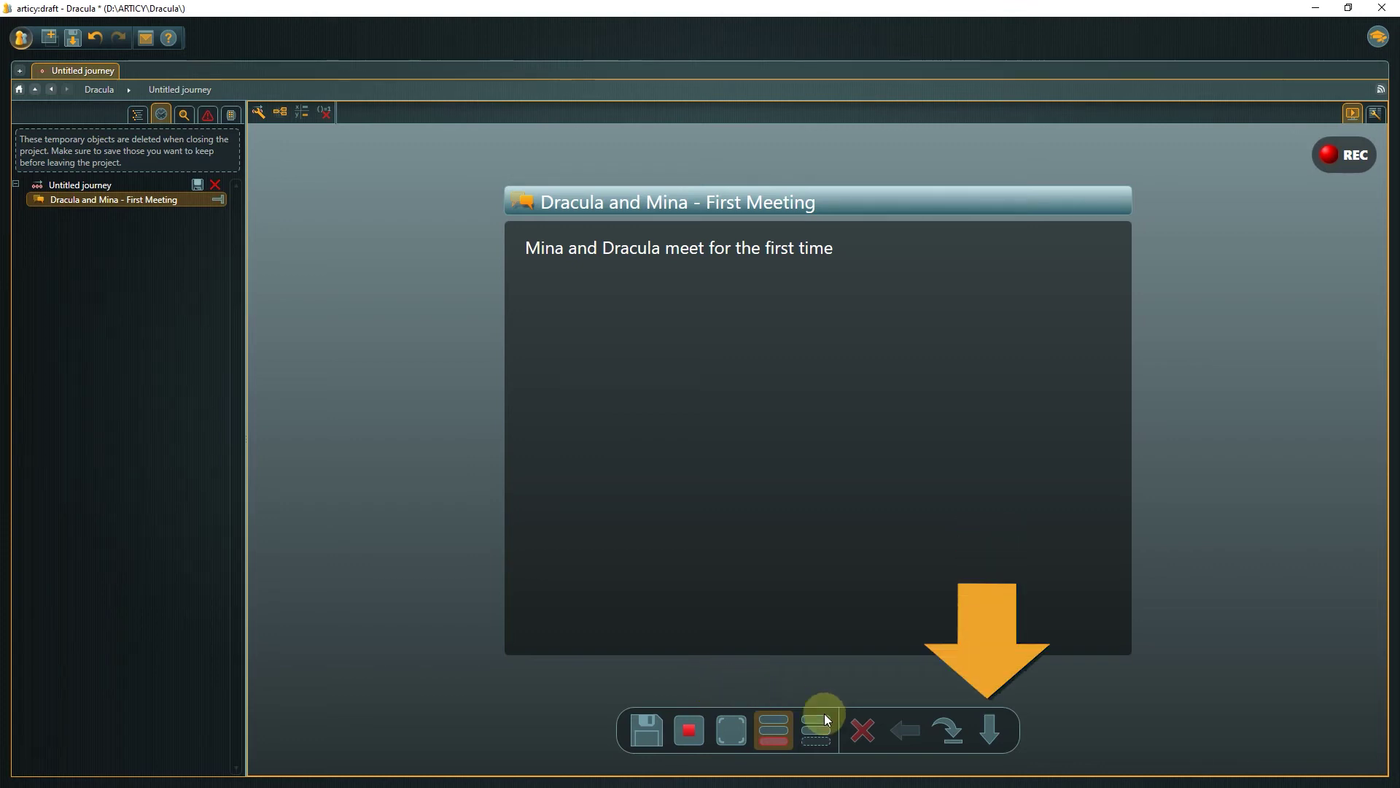
Step: Step into the First Meeting dialogue and advance through Dracula's lines to Mina's three replies
{"action": "left_click", "coordinate": [986, 735]}
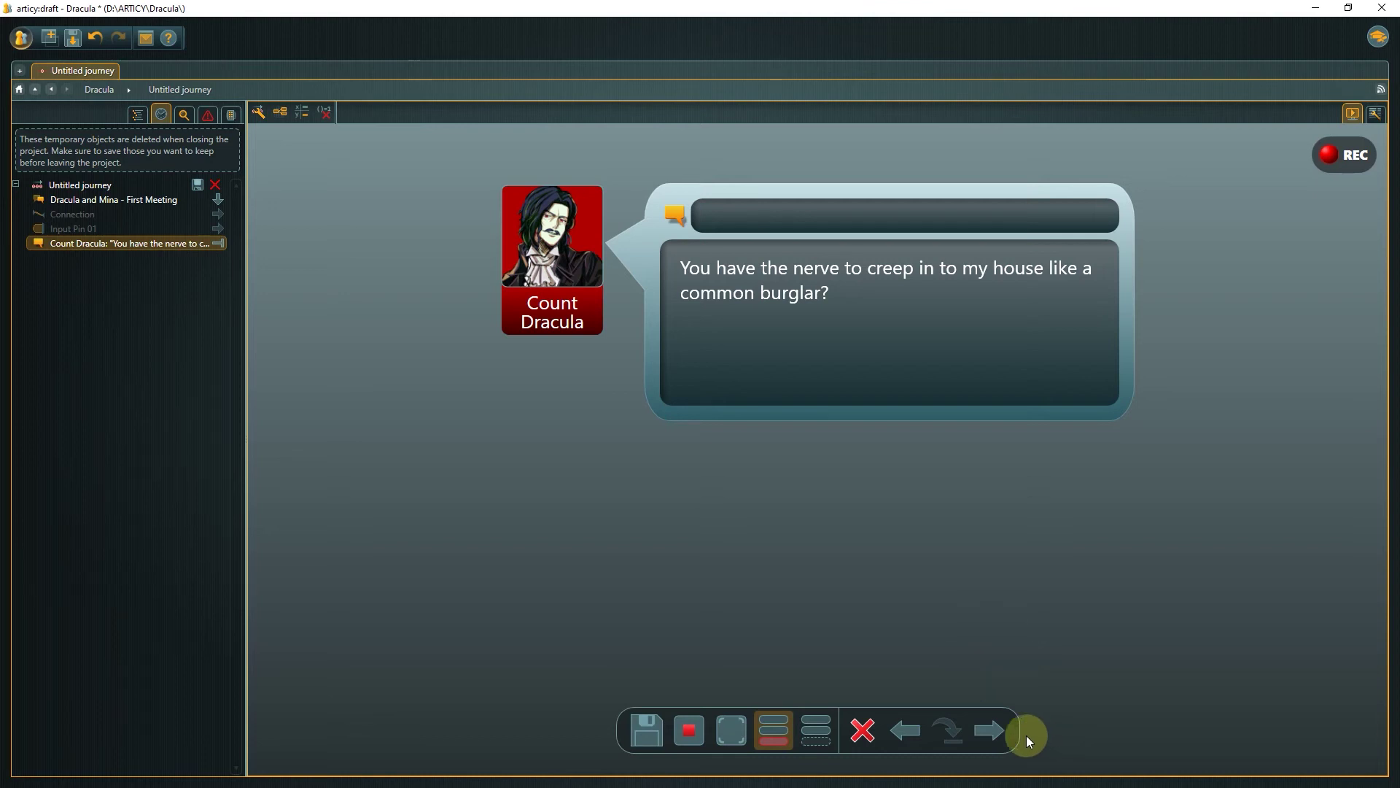
{"action": "left_click", "coordinate": [1001, 737]}
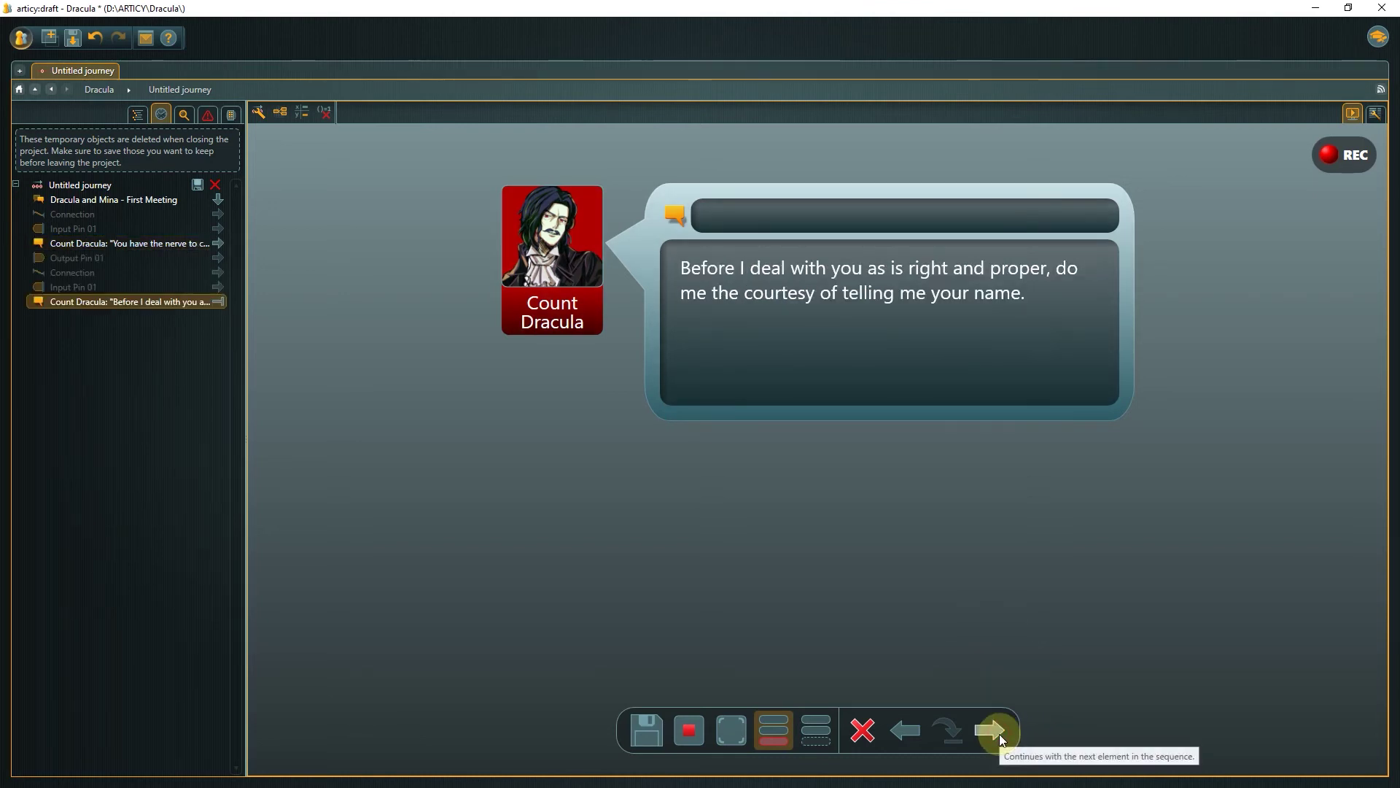
{"action": "left_click", "coordinate": [999, 734]}
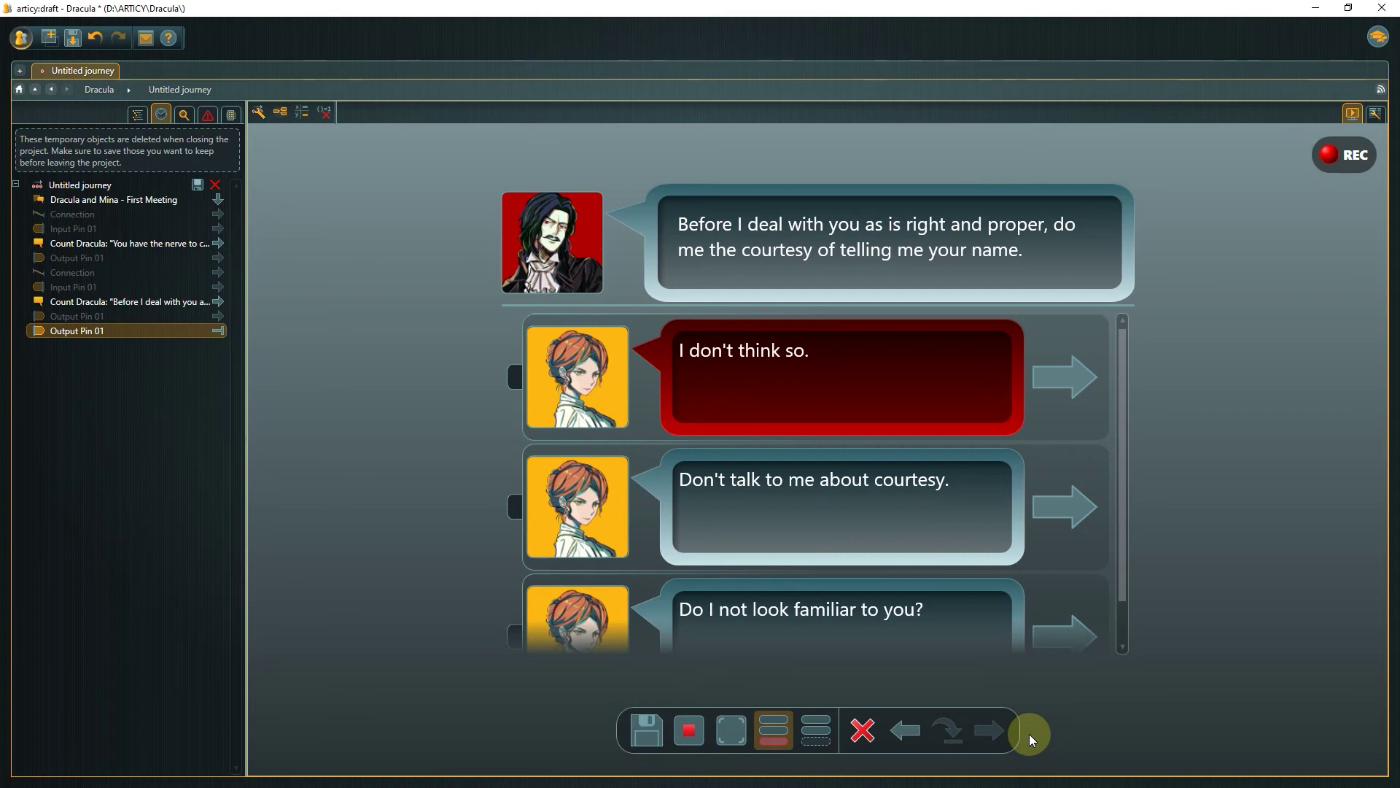
Step: Pick Mina's "Don't talk to me about courtesy." reply and play on to "It will be your demise!"
{"action": "left_click", "coordinate": [1087, 518]}
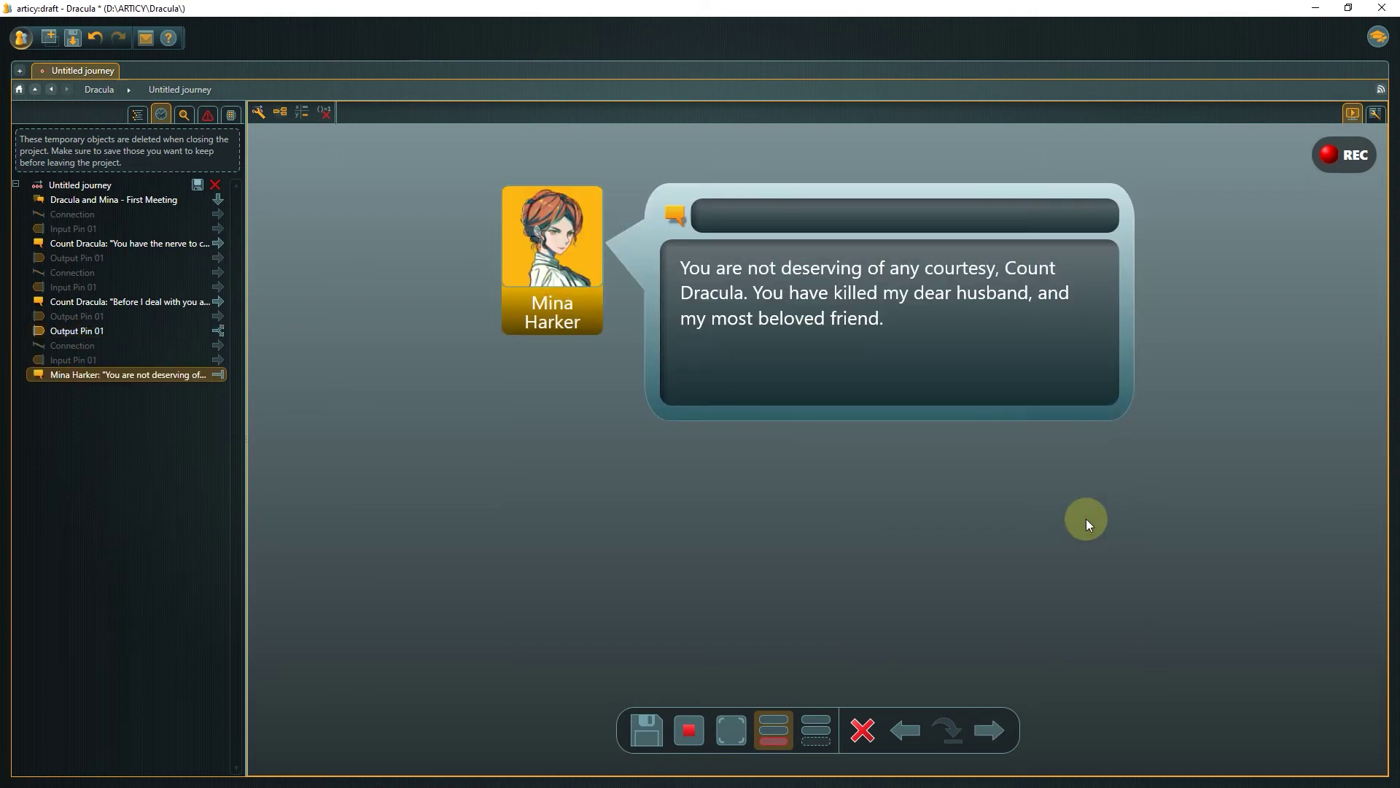
{"action": "left_click", "coordinate": [1000, 727]}
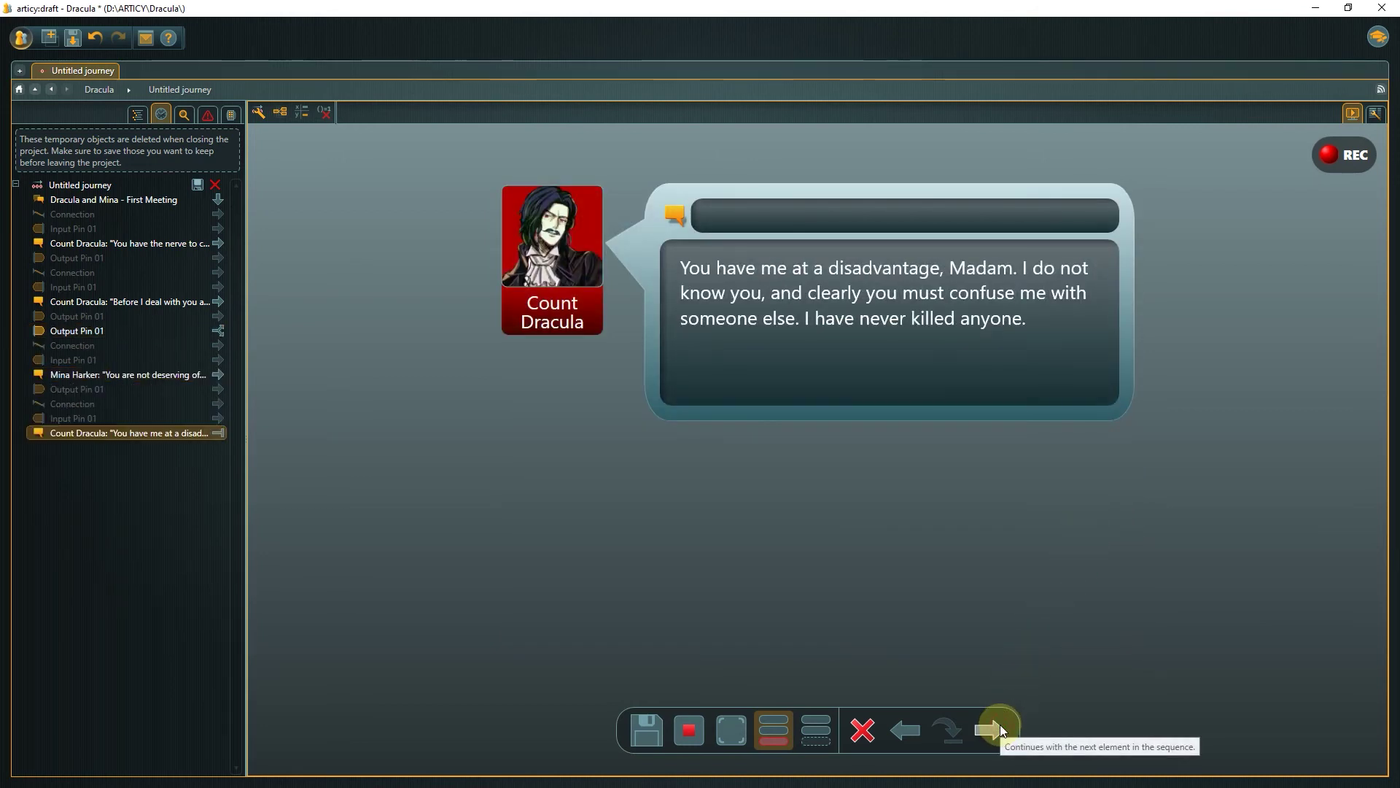
{"action": "left_click", "coordinate": [1000, 727]}
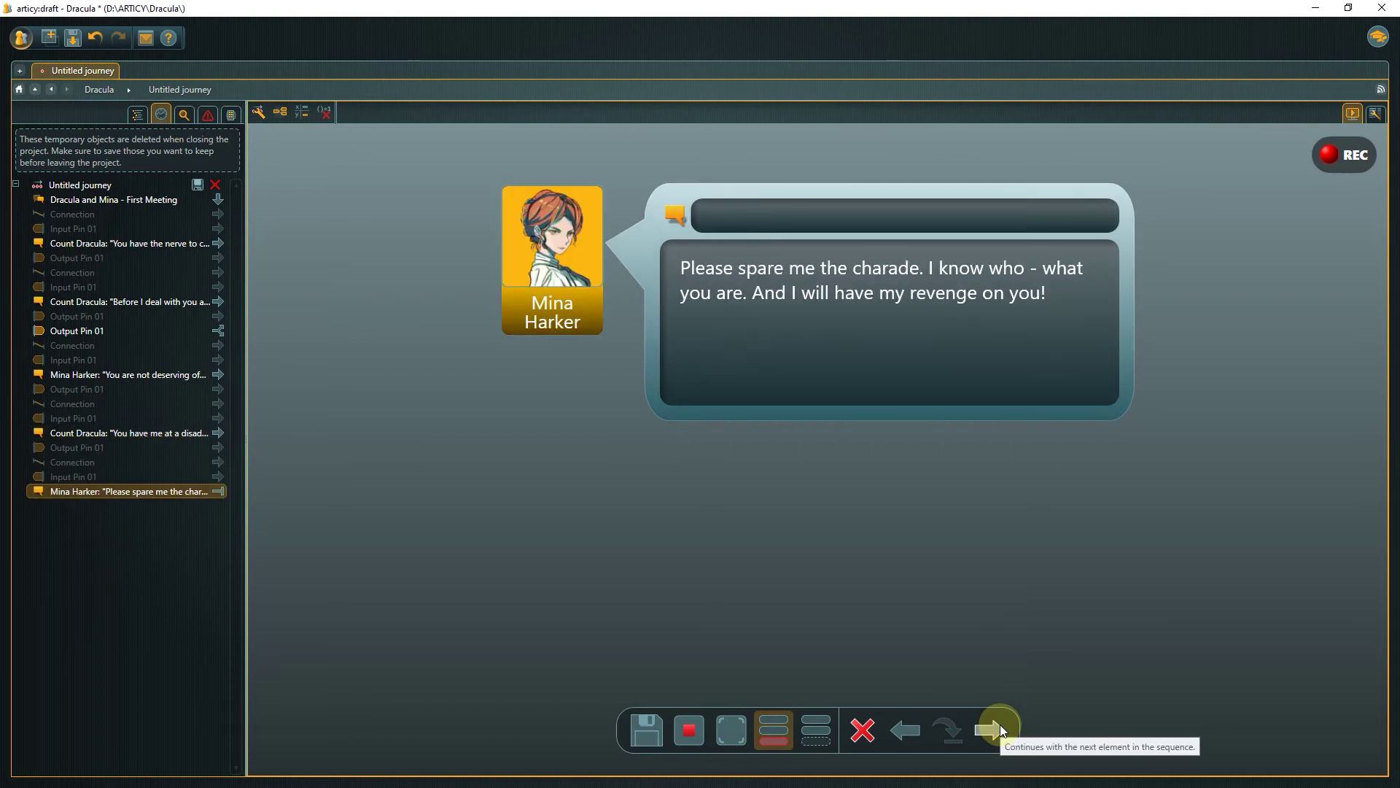
{"action": "left_click", "coordinate": [1000, 727]}
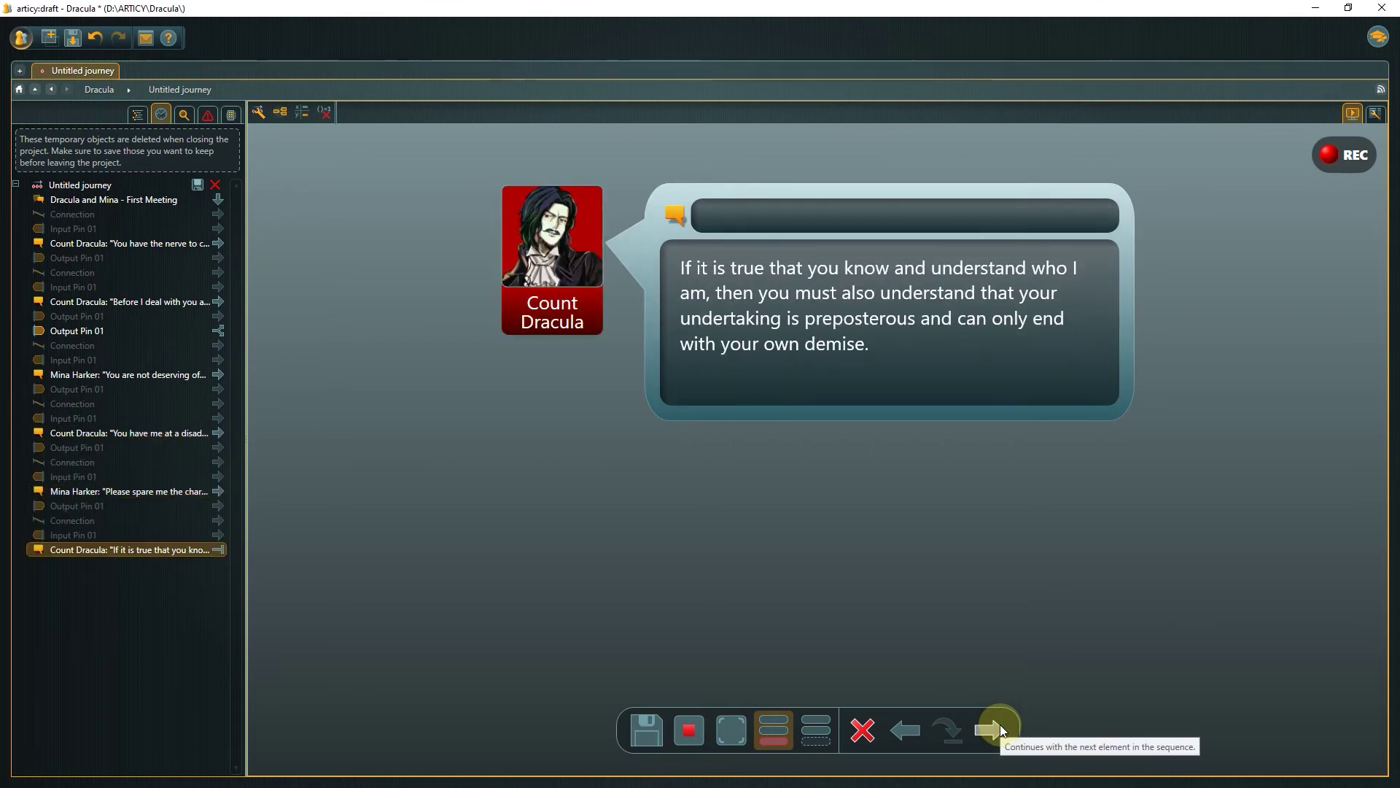
{"action": "left_click", "coordinate": [1000, 727]}
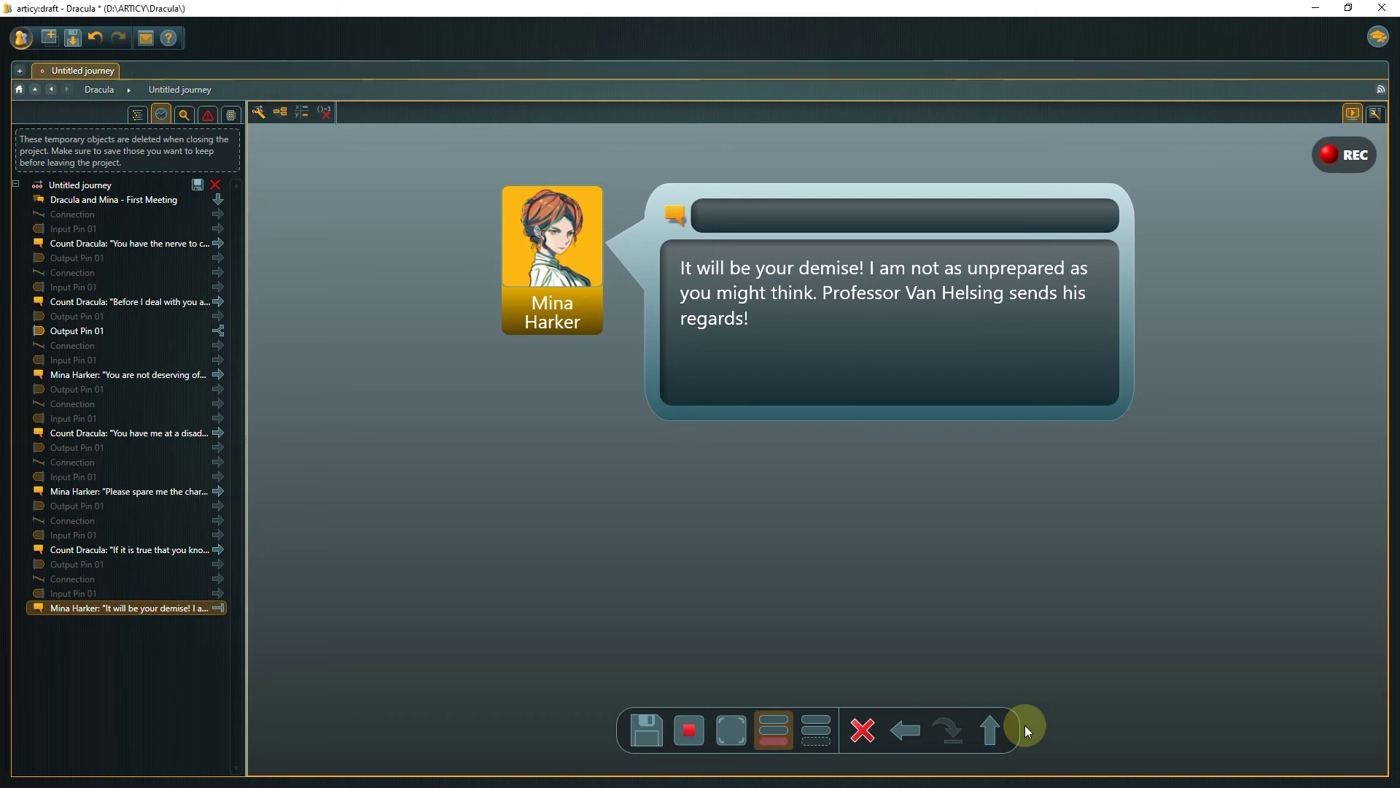
Step: Step out of the dialogue so the presentation continues to the Cutscene
{"action": "left_click", "coordinate": [995, 728]}
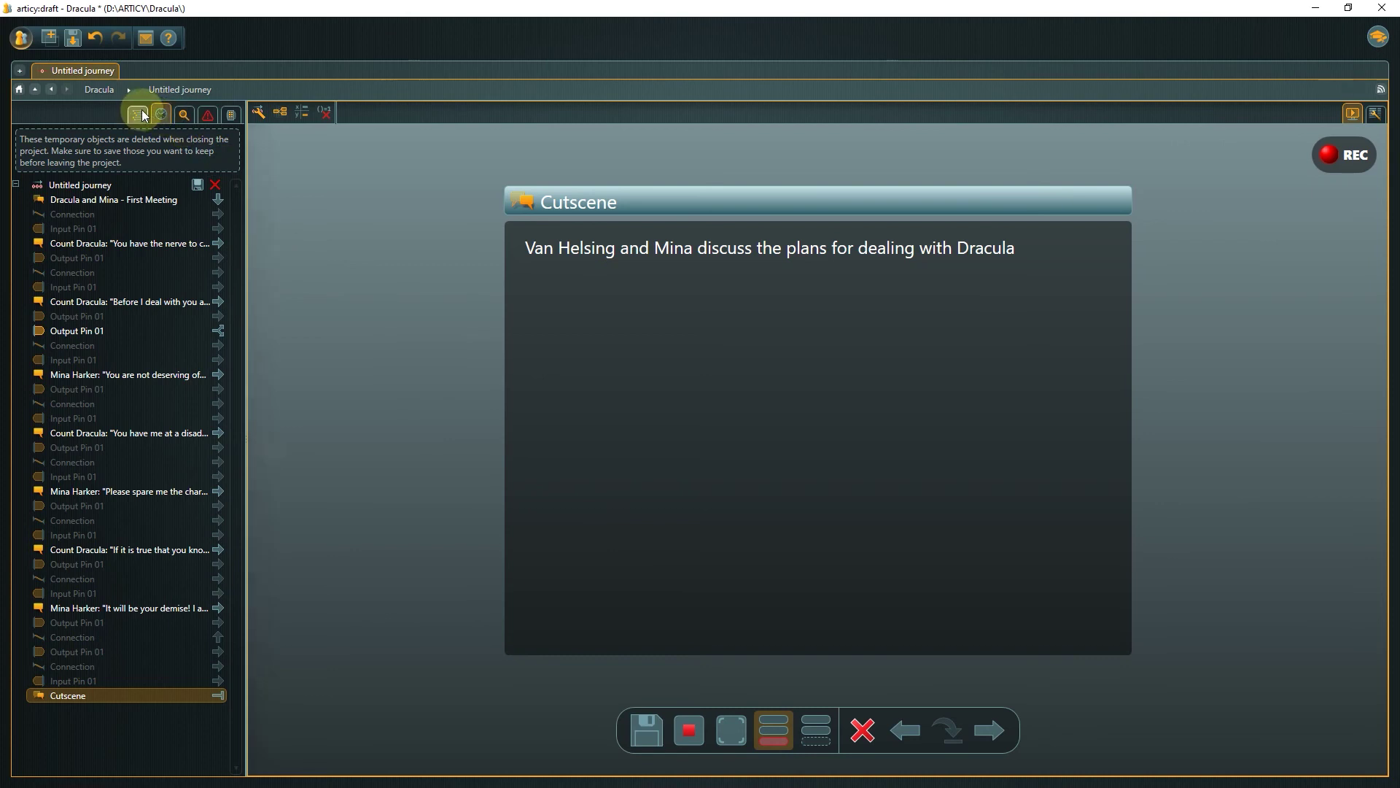
Step: Close the presentation and open the inside of the First Meeting fragment
{"action": "left_click", "coordinate": [138, 113]}
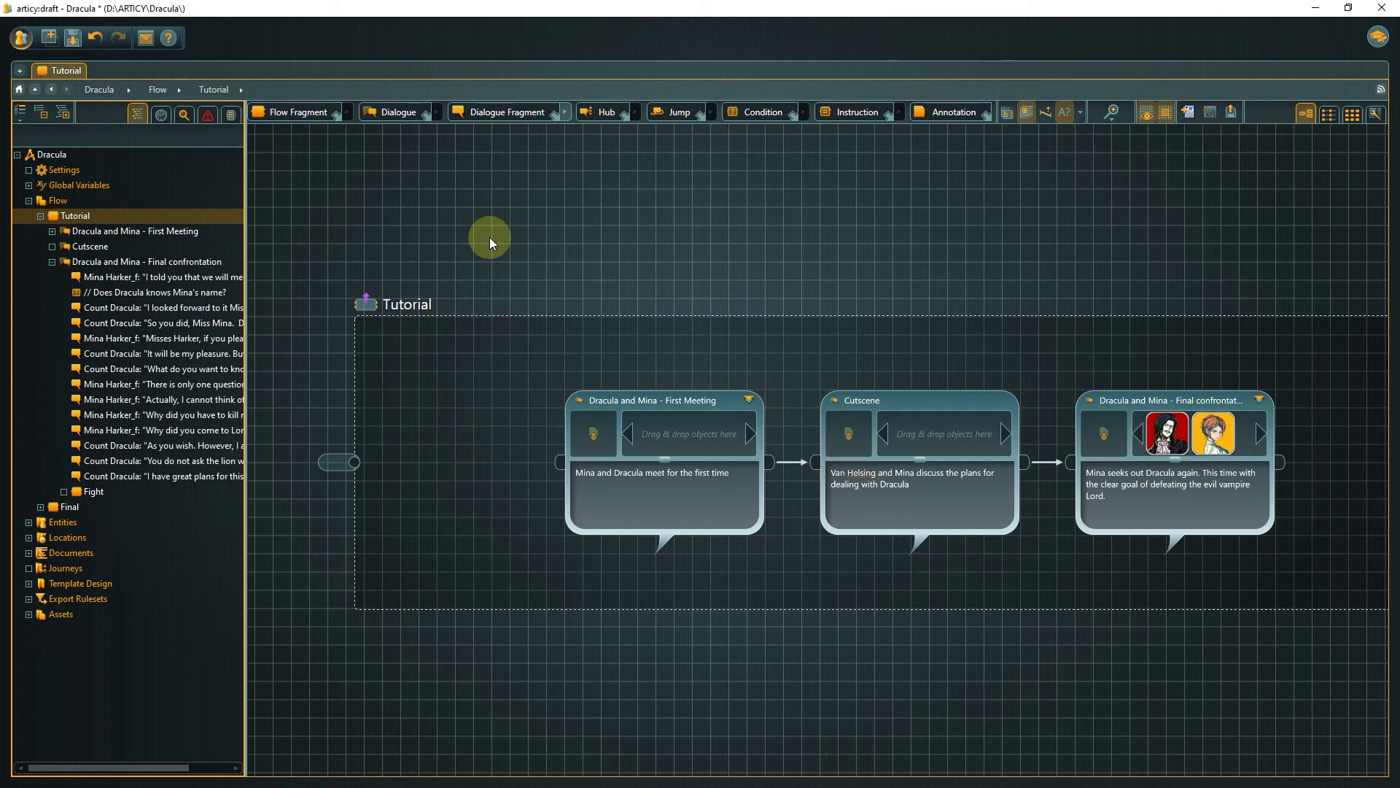
{"action": "left_click", "coordinate": [725, 404]}
{"action": "double_click", "coordinate": [724, 404]}
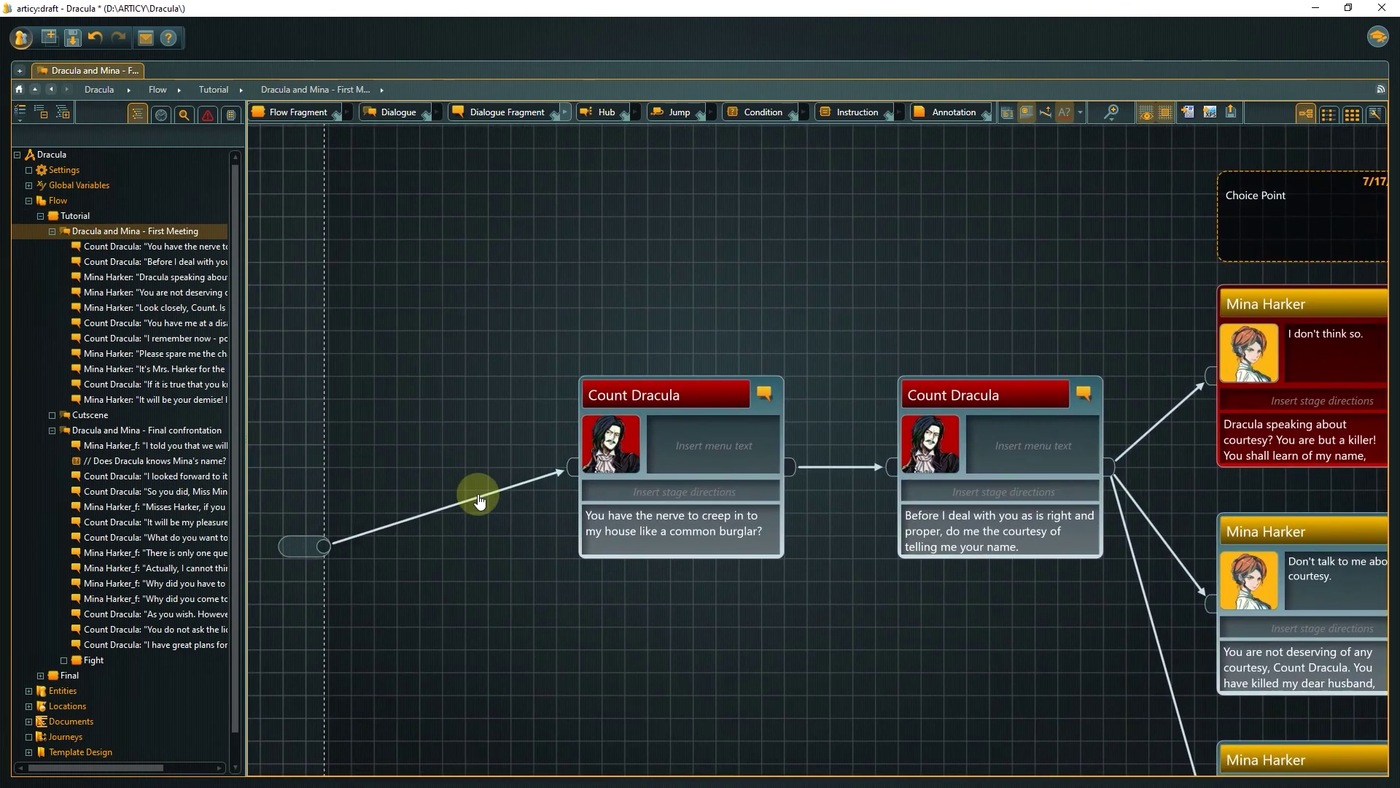
Step: Delete the start-pin link to Dracula's opening line and return to the Tutorial flow
{"action": "left_click", "coordinate": [478, 497]}
{"action": "key", "text": "Delete"}
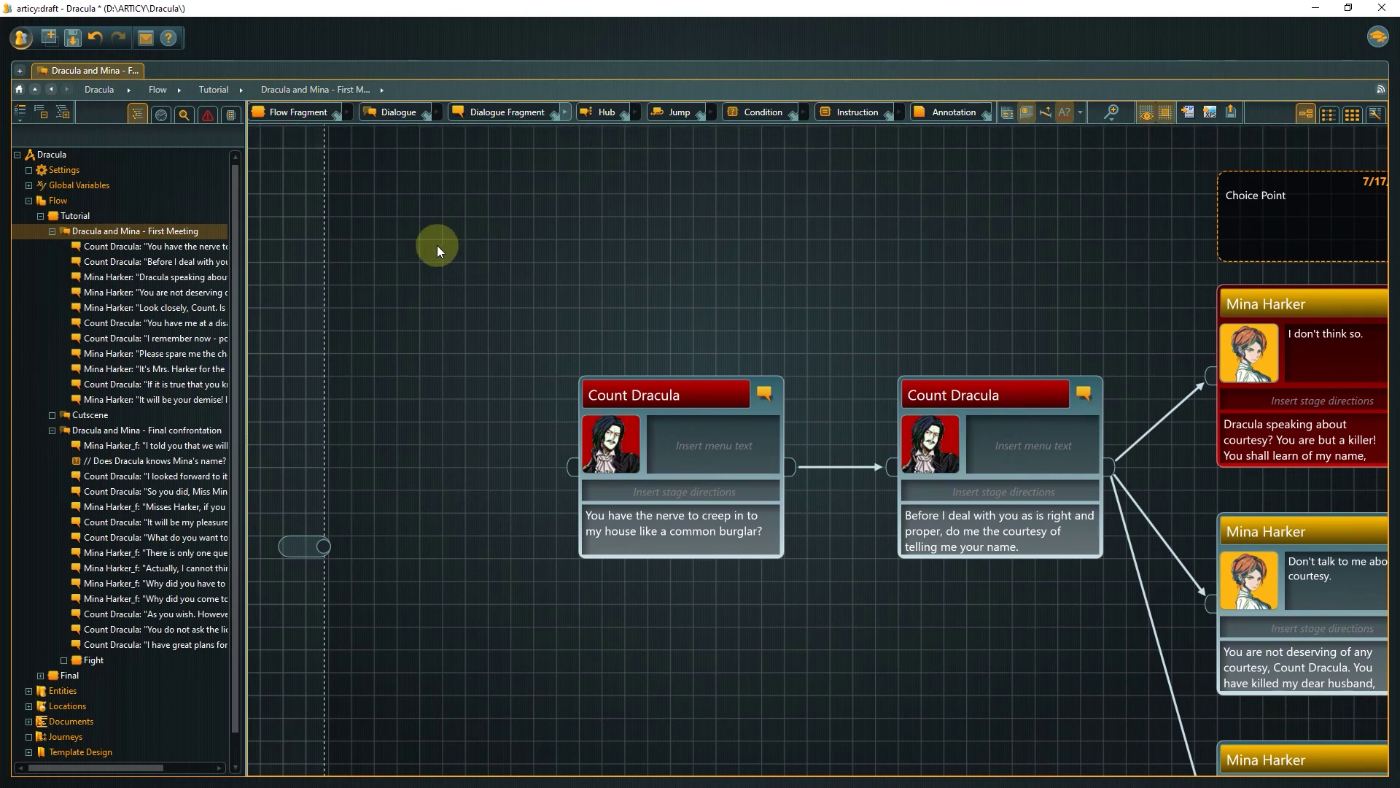
{"action": "left_click", "coordinate": [436, 246]}
{"action": "left_click", "coordinate": [402, 241]}
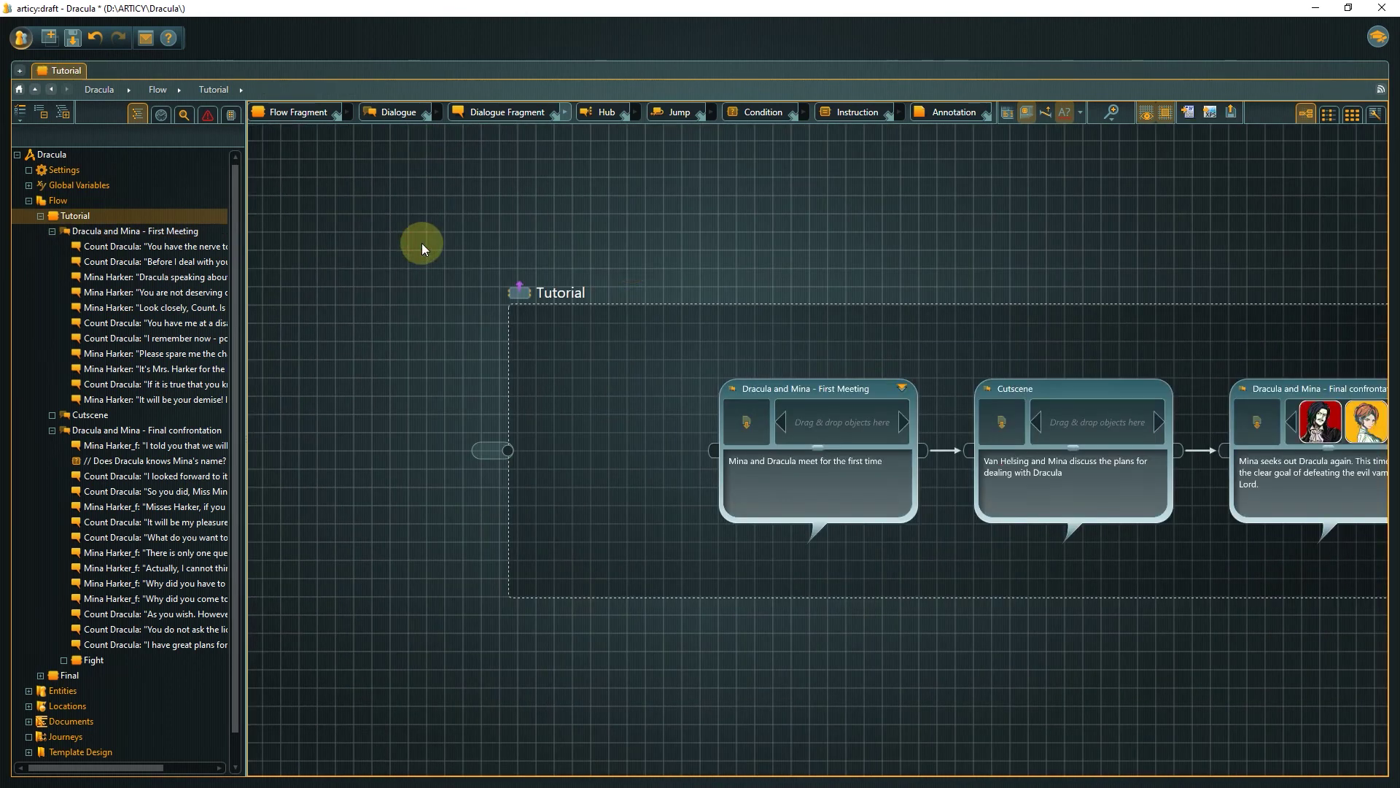
Step: Present from First Meeting, advance straight to the Cutscene, then return to the Tutorial flow
{"action": "left_click", "coordinate": [860, 373]}
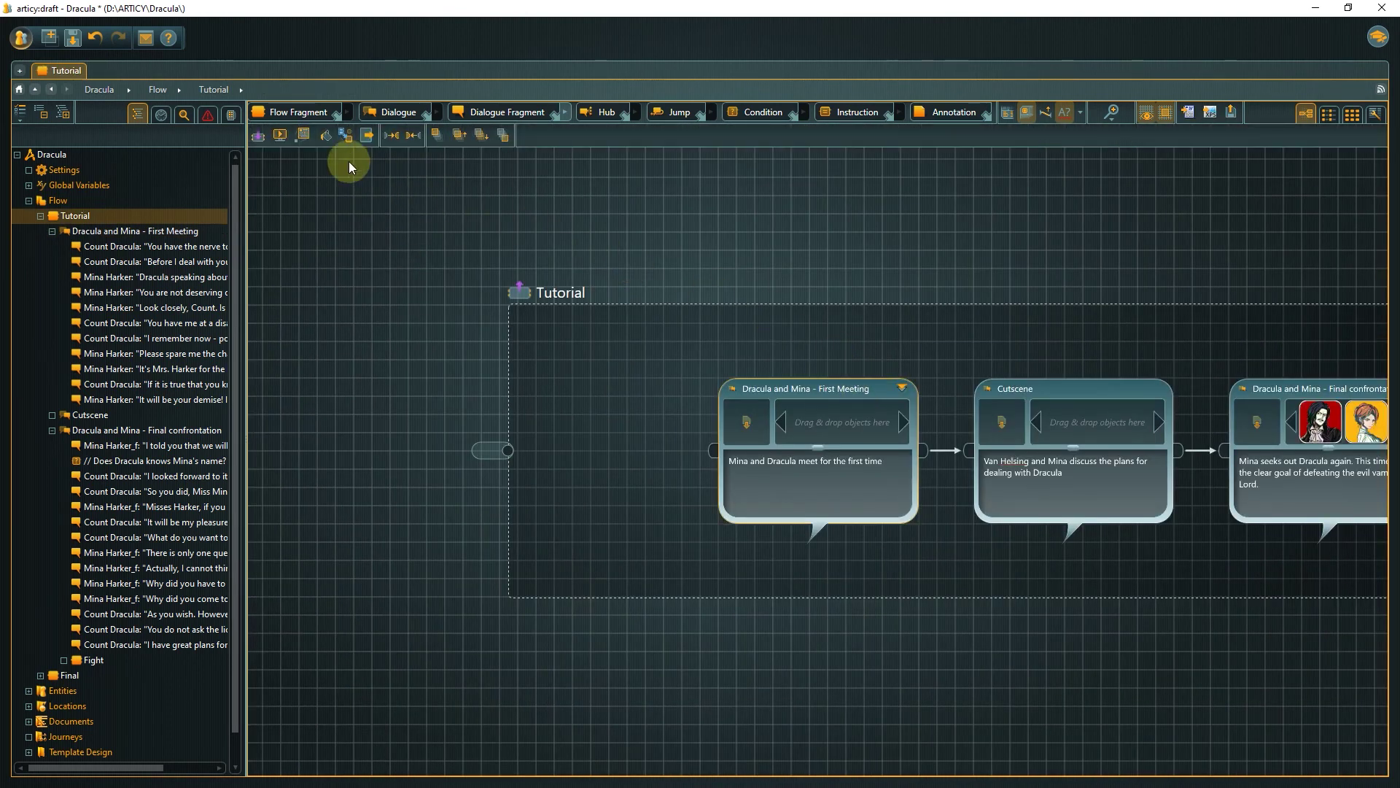
{"action": "left_click", "coordinate": [277, 136]}
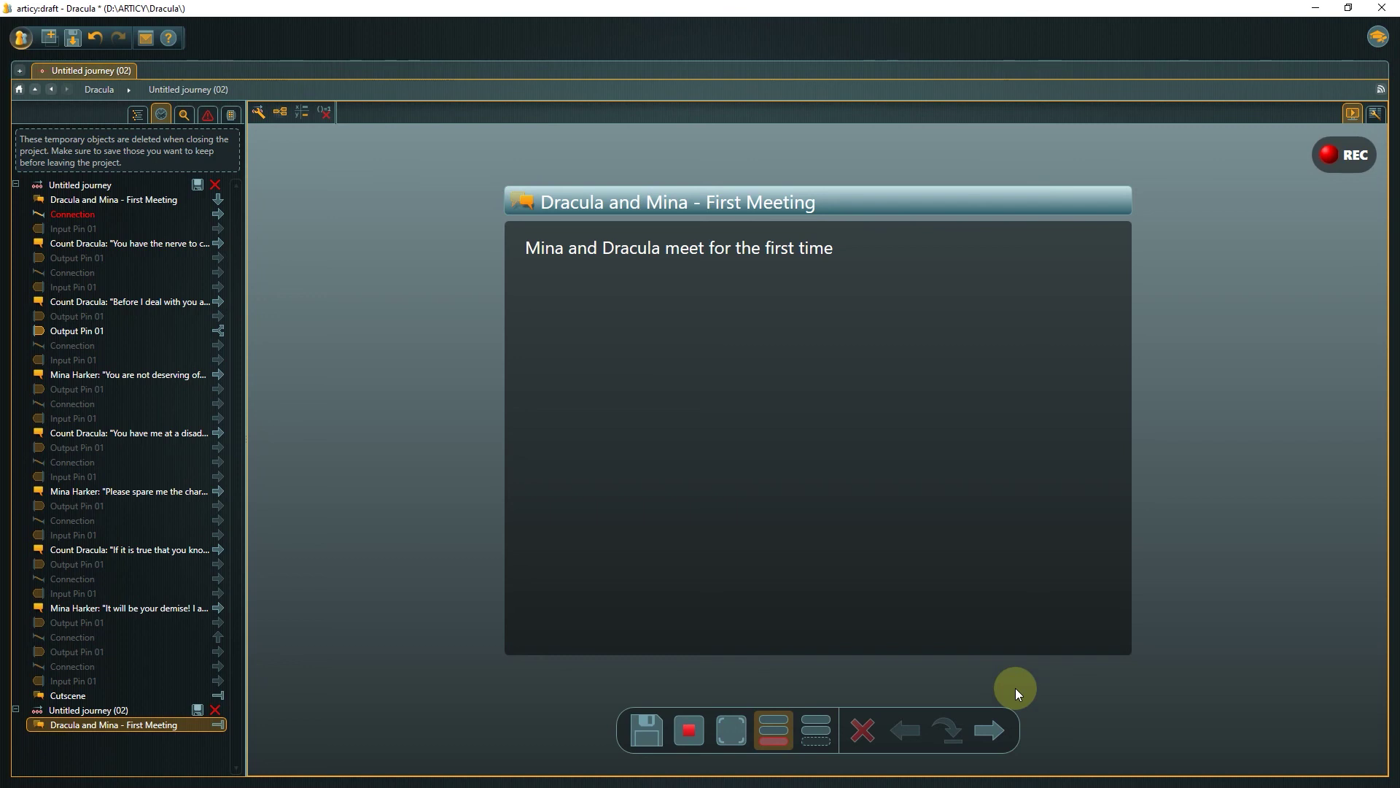
{"action": "left_click", "coordinate": [987, 730]}
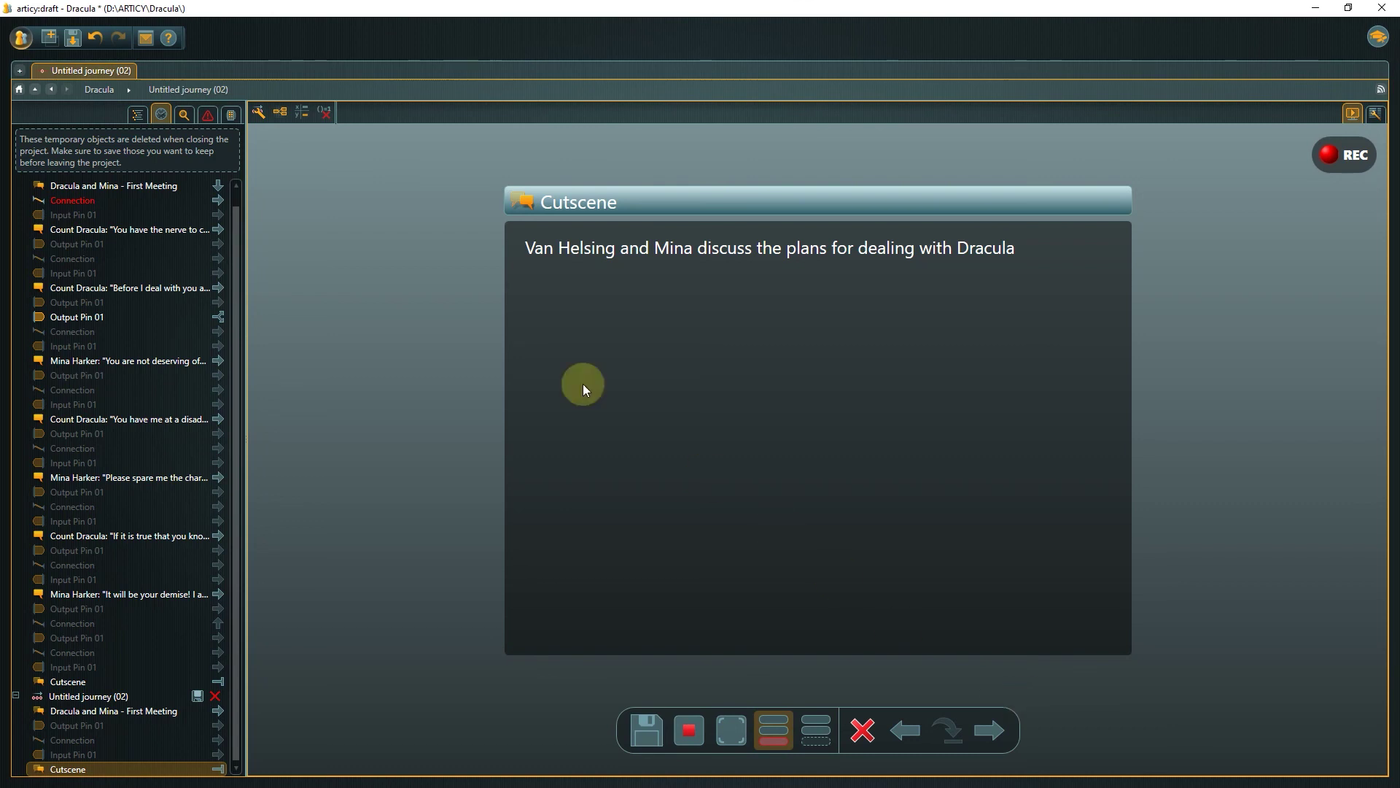
{"action": "left_click", "coordinate": [140, 115]}
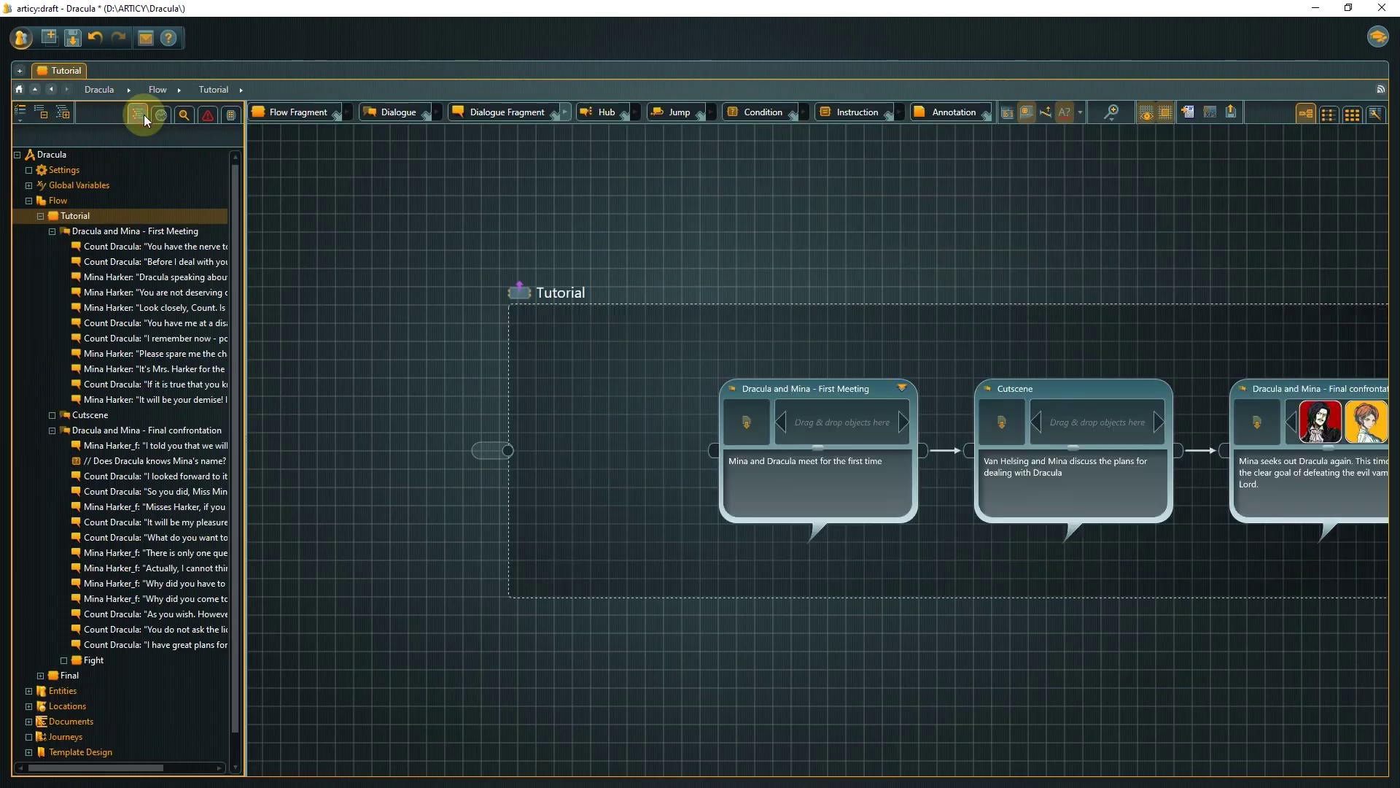
Step: Open the inside of the First Meeting fragment again
{"action": "left_click", "coordinate": [873, 384]}
{"action": "double_click", "coordinate": [874, 383]}
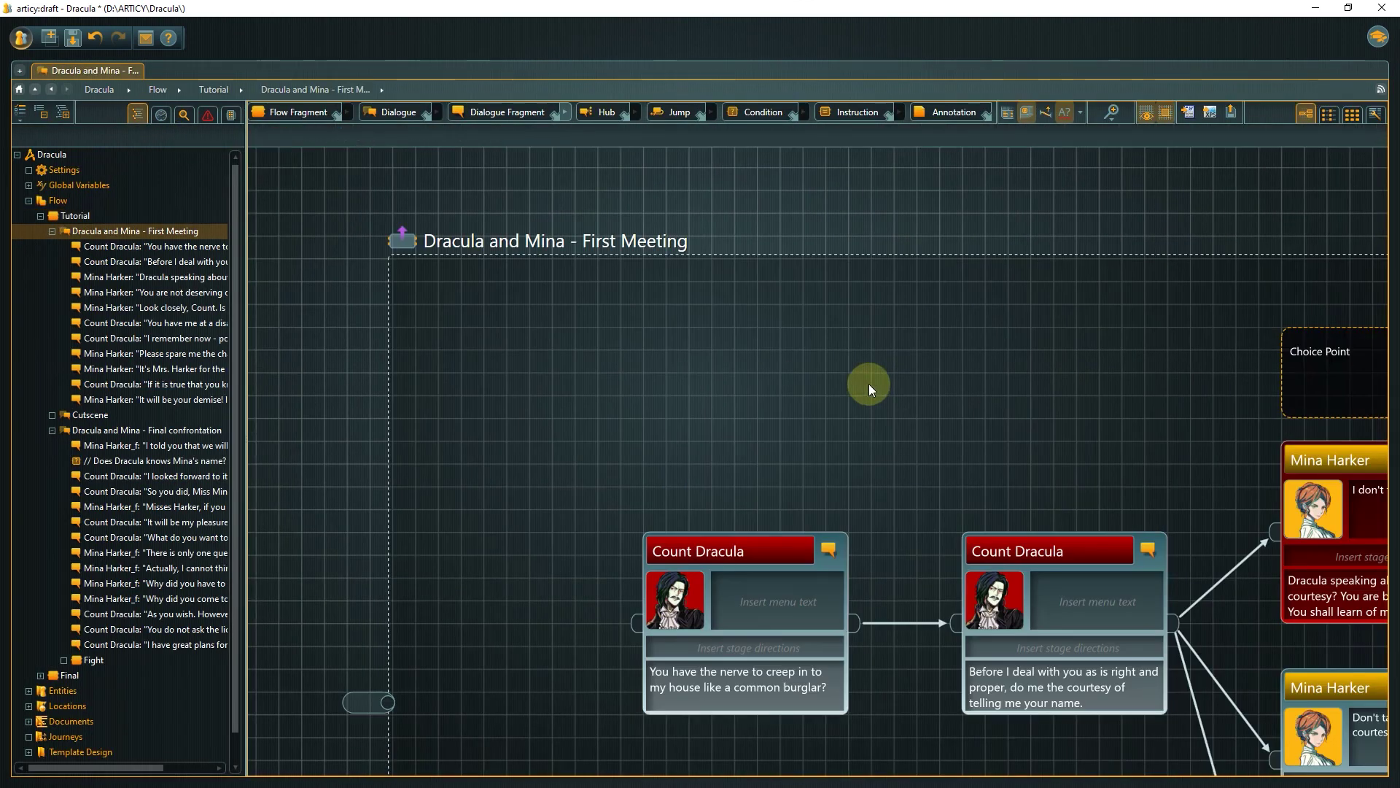